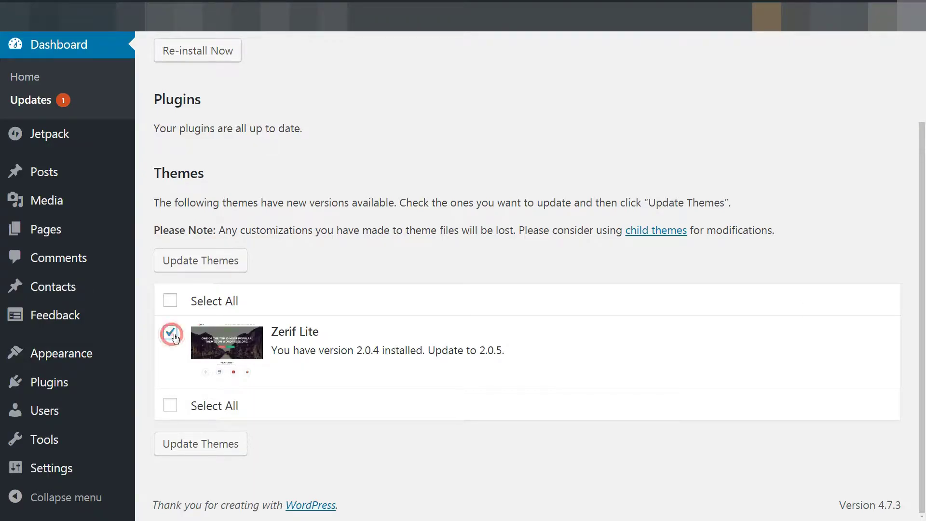
Update the Zerif Lite theme to version 2.0.5 and return to the Themes page.
click(186, 260)
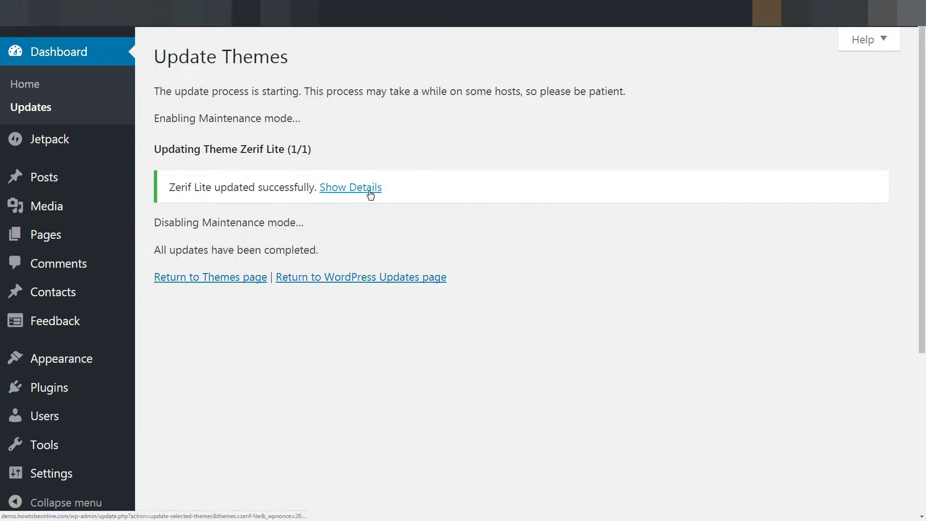
click(366, 188)
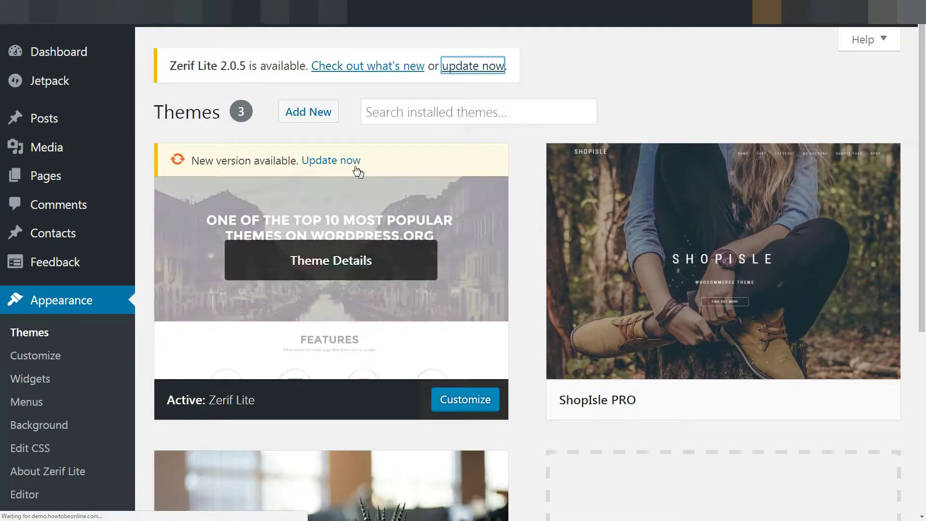
click(341, 160)
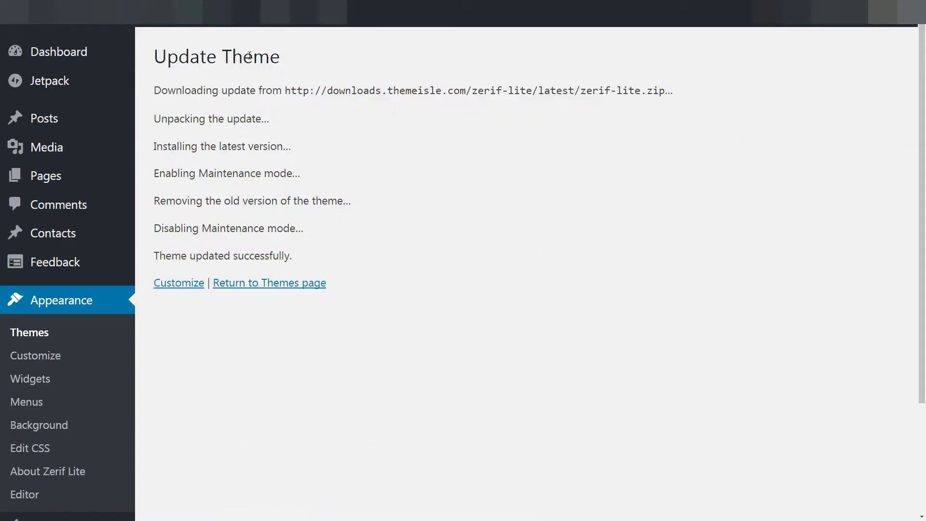
click(239, 283)
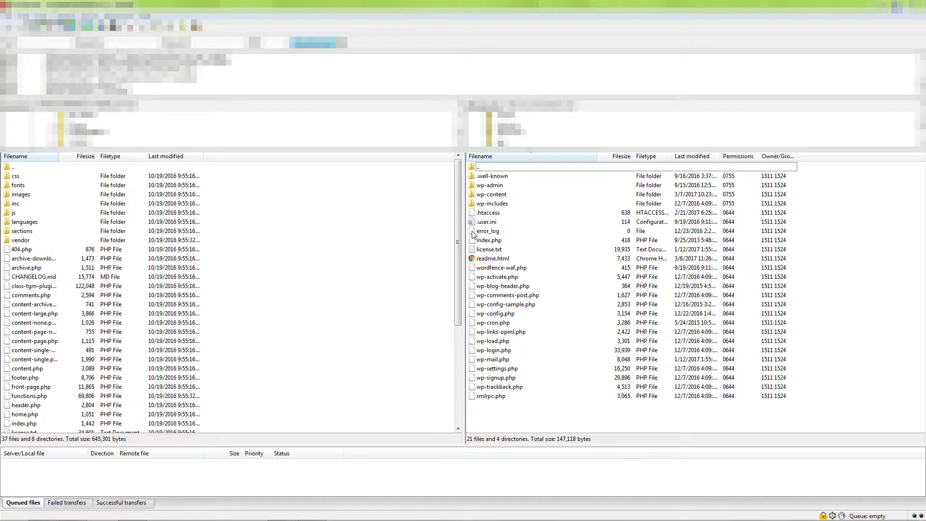
Connect to the saved site in Site Manager and browse to wp-content/themes on the server.
click(9, 26)
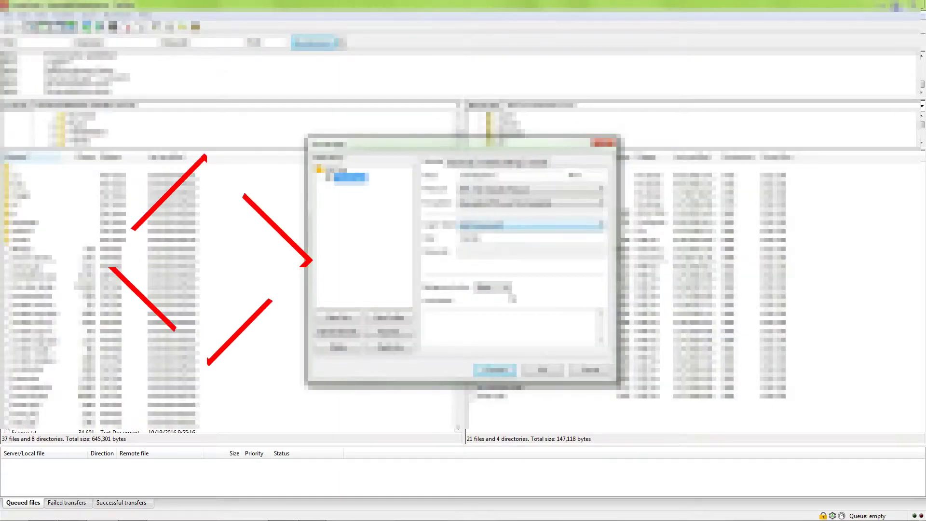
click(497, 370)
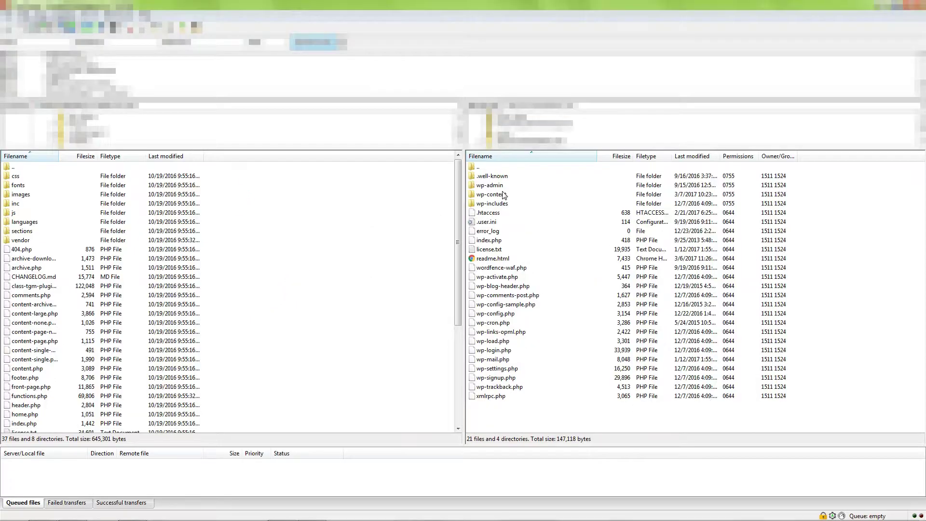
double_click(499, 195)
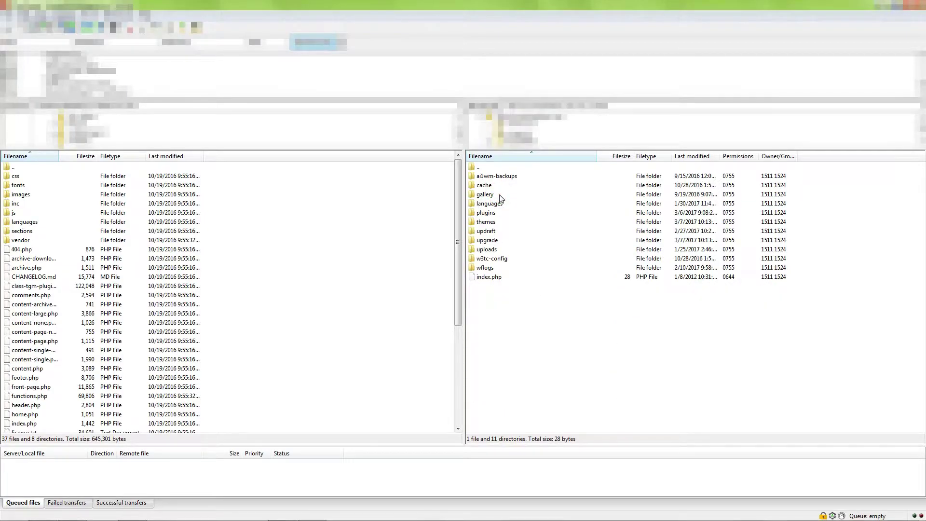
double_click(492, 223)
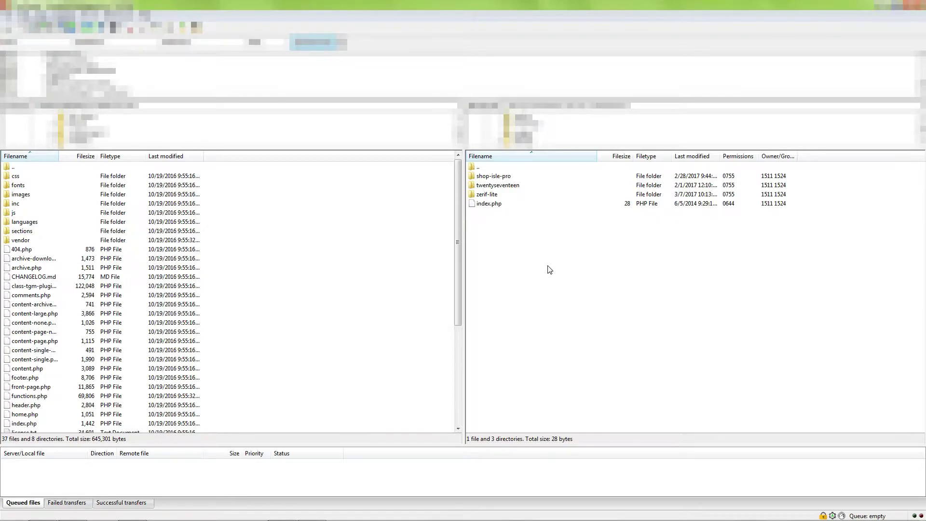
Create a directory named zerif-lite-child in the remote themes folder.
right_click(549, 270)
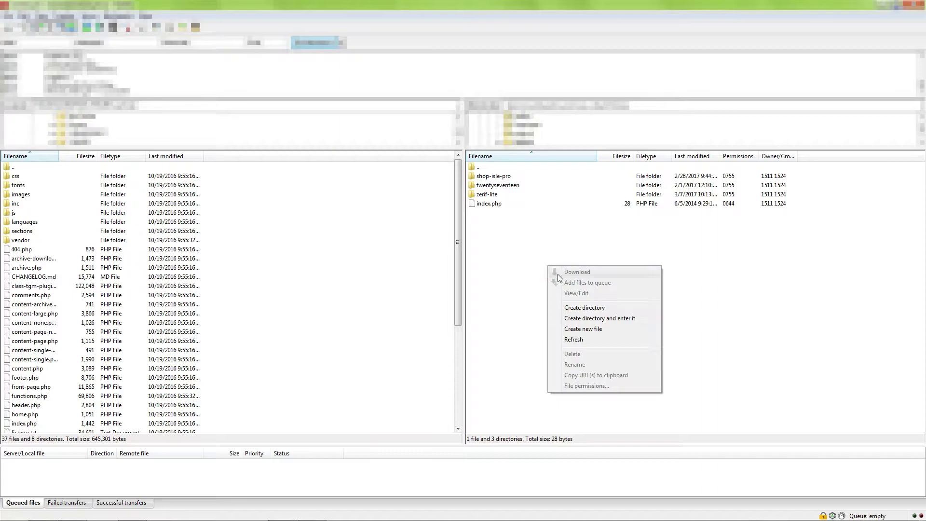
click(591, 309)
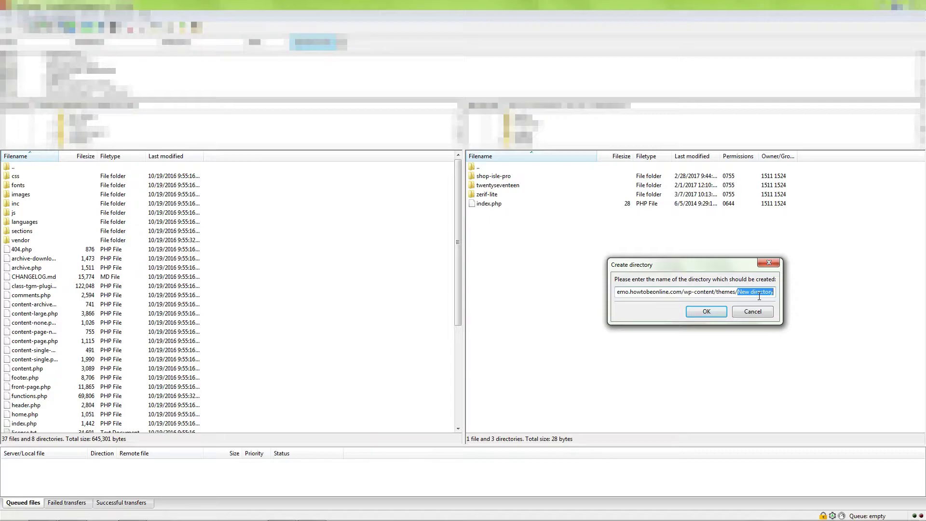
text(zerif-lite-child)
click(704, 312)
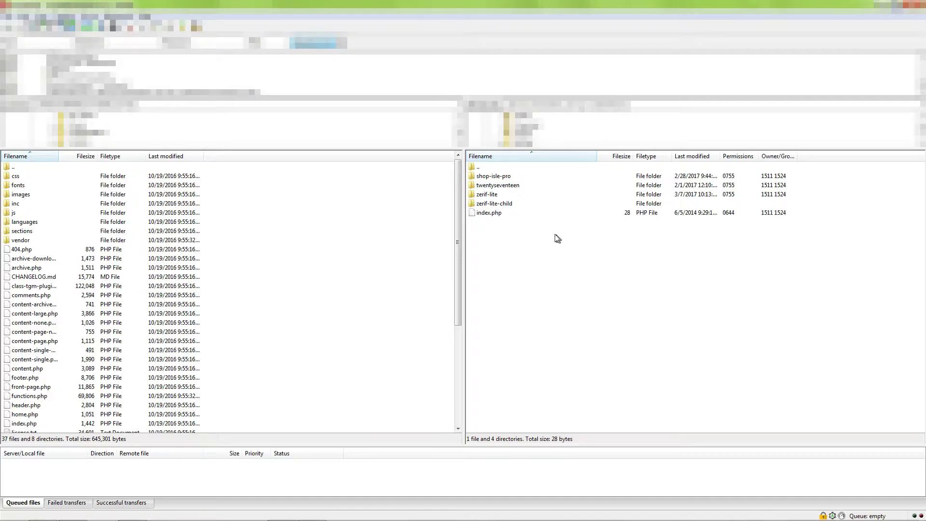
Inside the zerif-lite-child folder, create a new empty file named style.css.
double_click(494, 202)
right_click(617, 269)
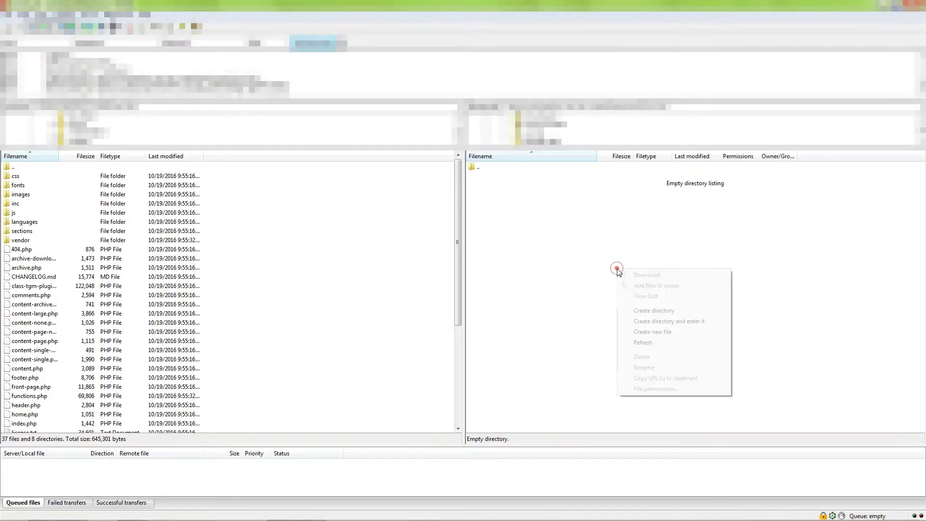
click(674, 332)
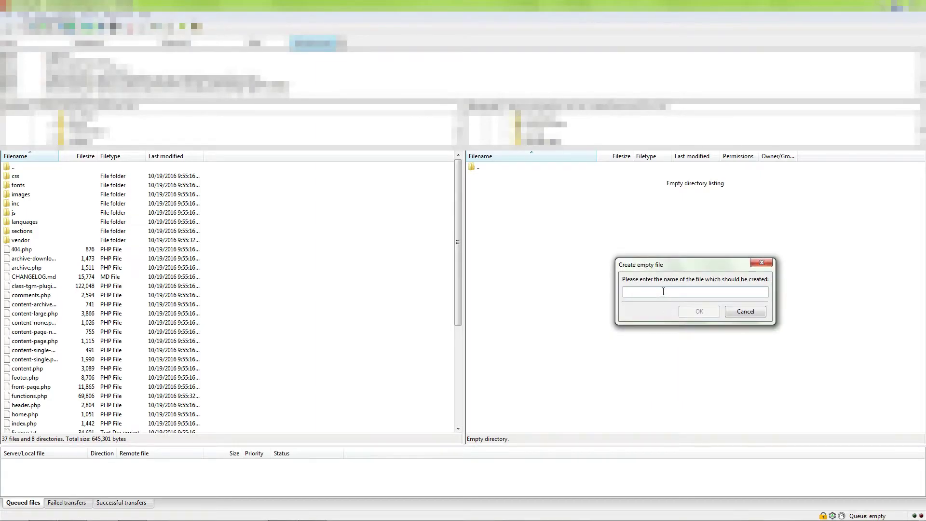
text(style.css)
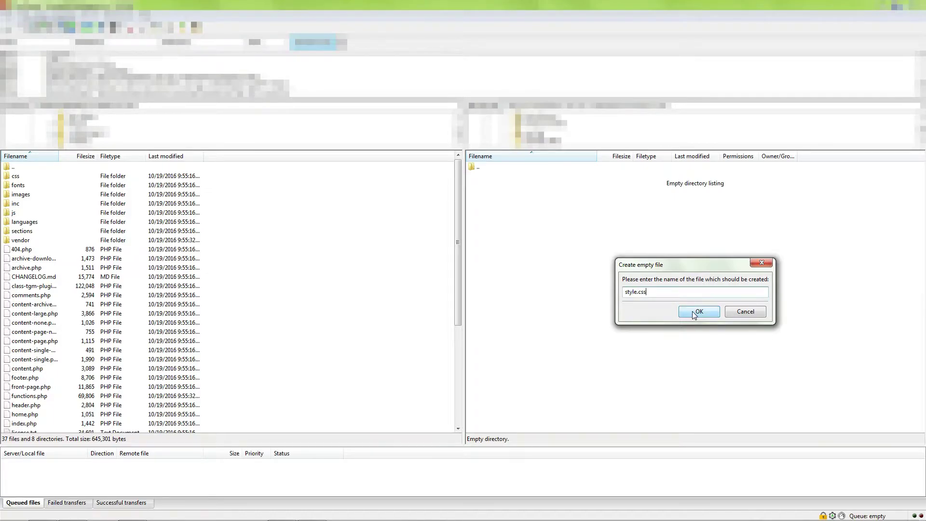
click(692, 311)
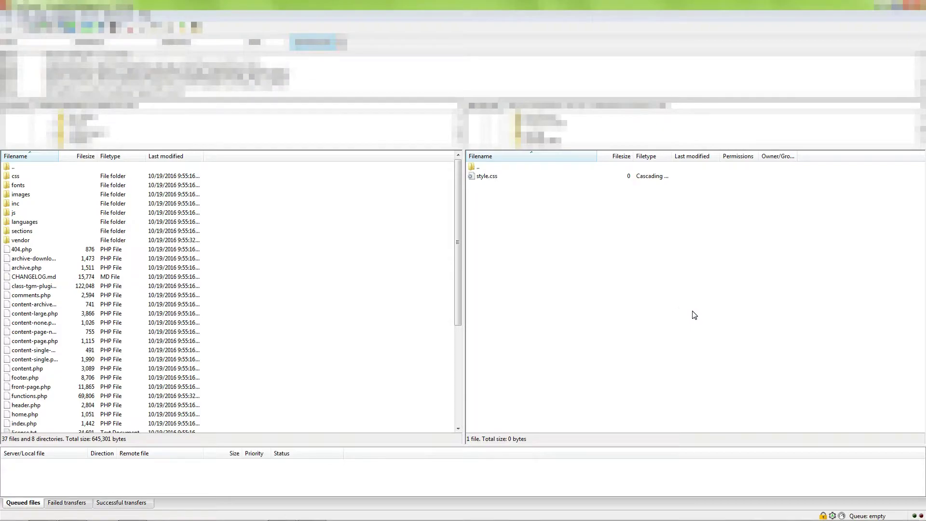
Open style.css for editing and paste in the tutorial's child-theme header comment.
click(485, 176)
right_click(485, 176)
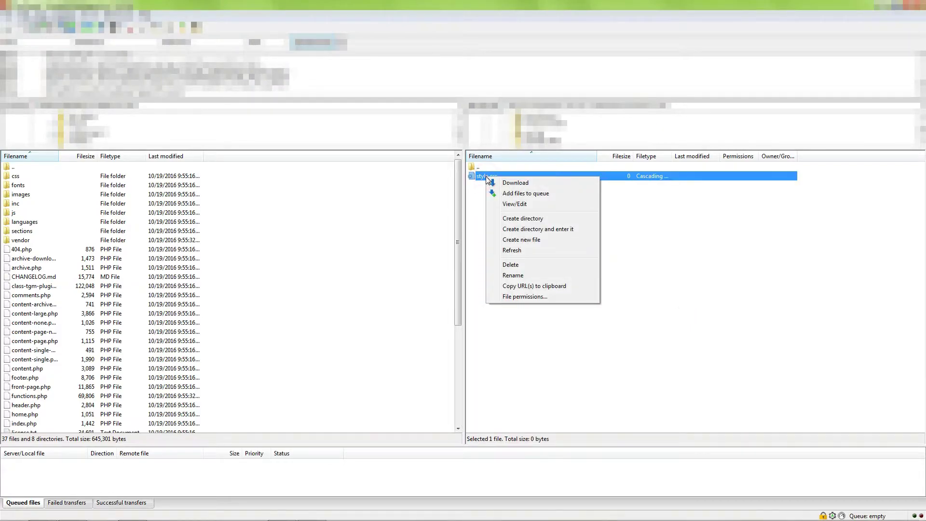
click(514, 204)
drag(361, 233, 351, 107)
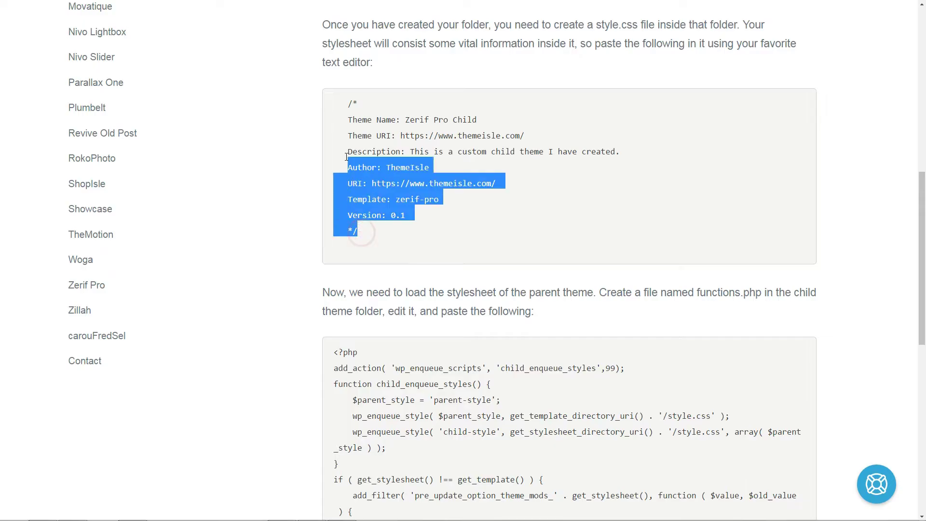
right_click(359, 133)
click(375, 138)
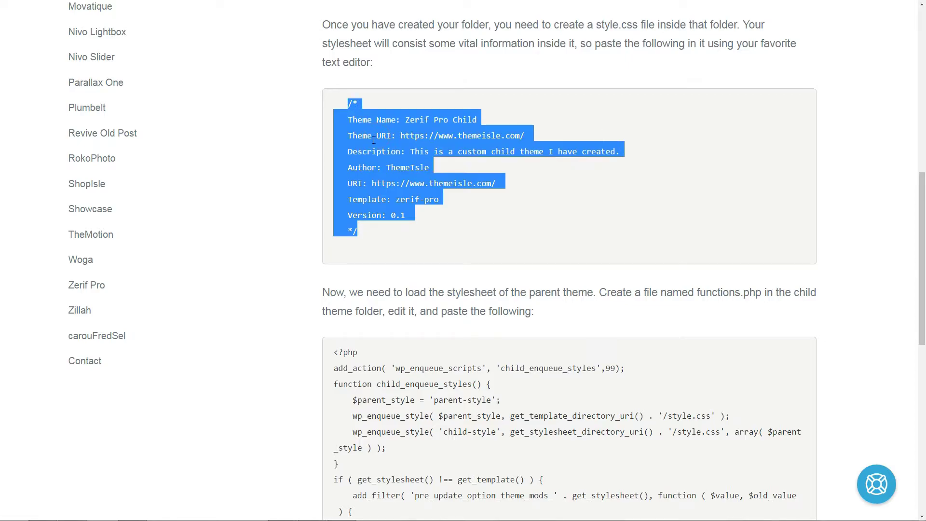
right_click(146, 78)
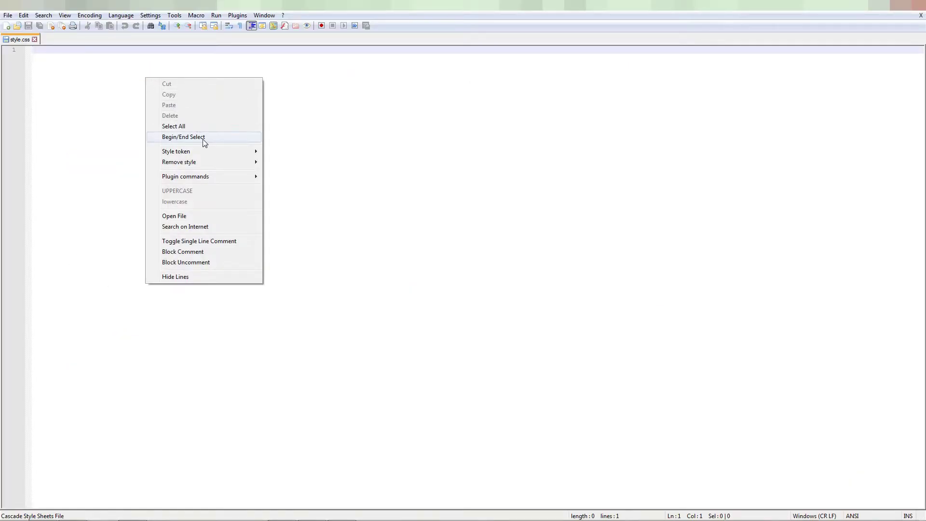
click(92, 65)
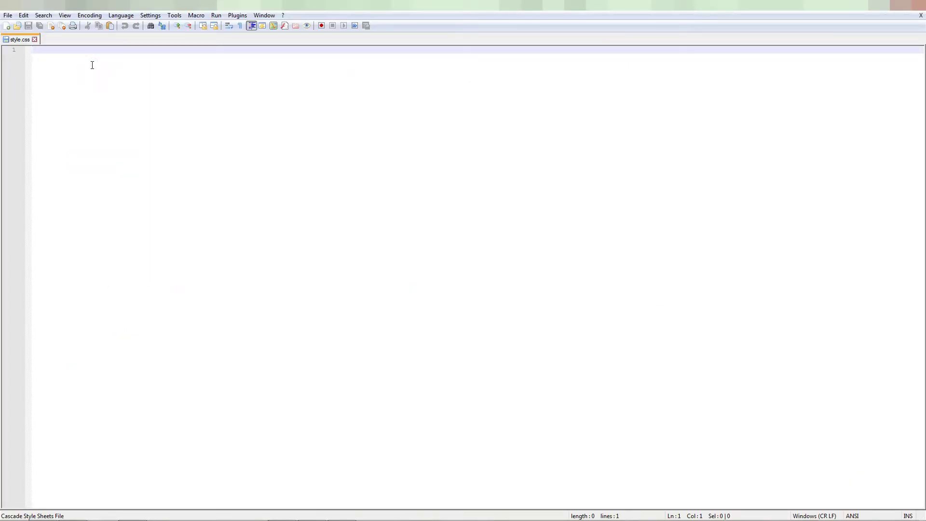
key(ctrl+v)
Change Pro to Lite in the Theme Name and Template lines, save, and add blank lines.
click(126, 58)
key(BackSpace)
key(BackSpace)
key(BackSpace)
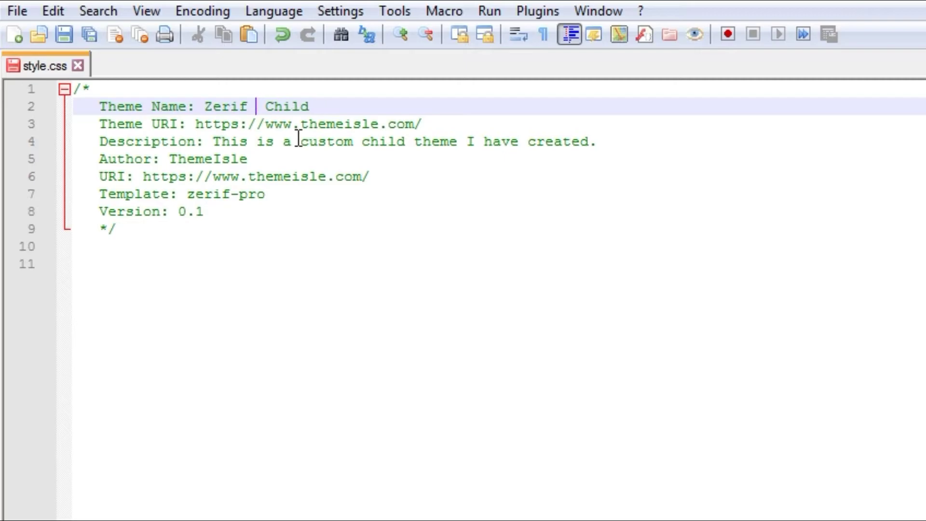
text(Lite)
click(276, 195)
key(BackSpace)
key(BackSpace)
key(BackSpace)
text(l)
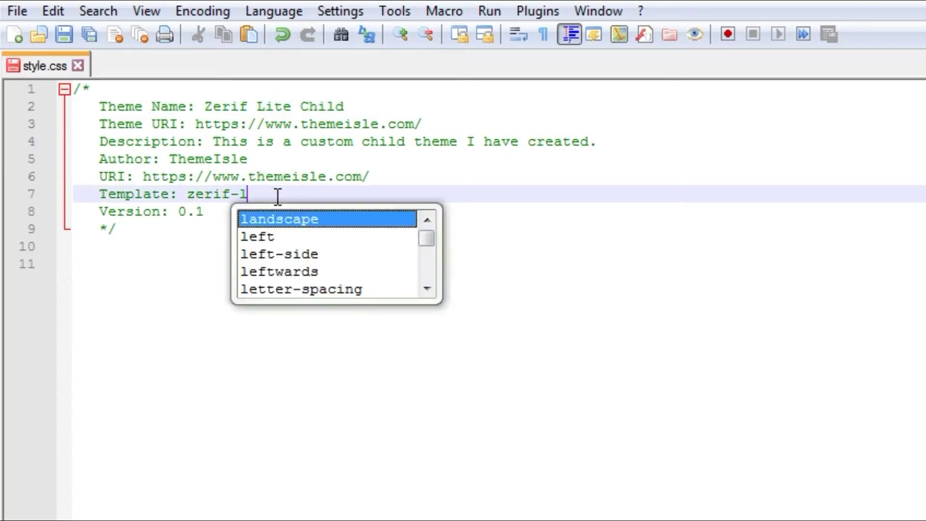
text(ite)
key(ctrl+End)
click(63, 34)
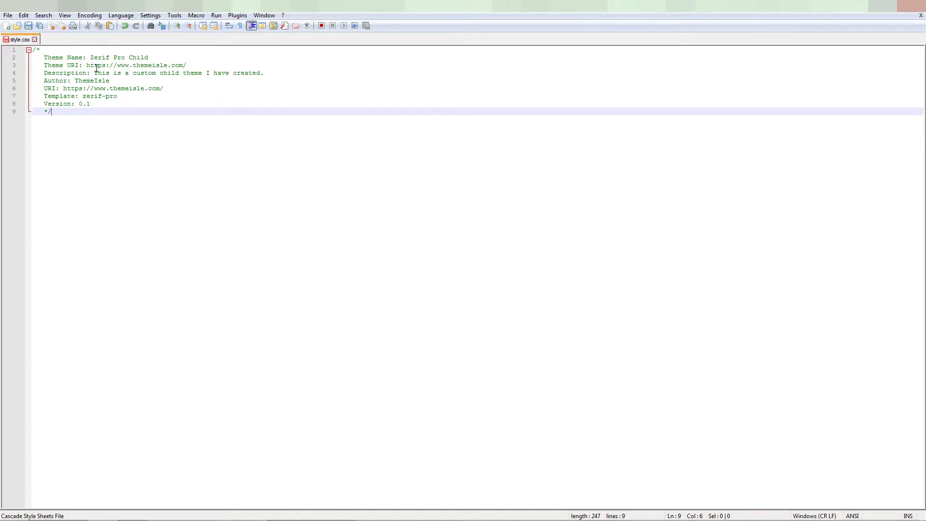
key(Return)
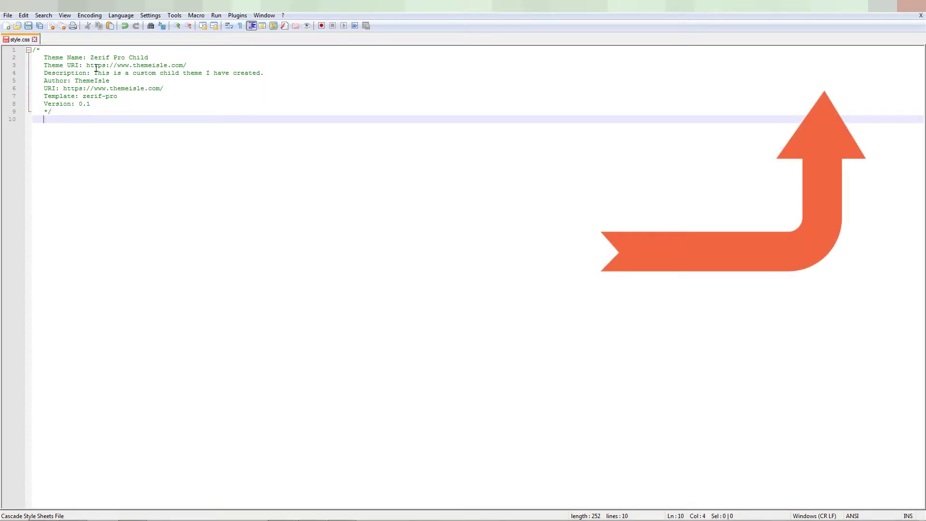
key(Return)
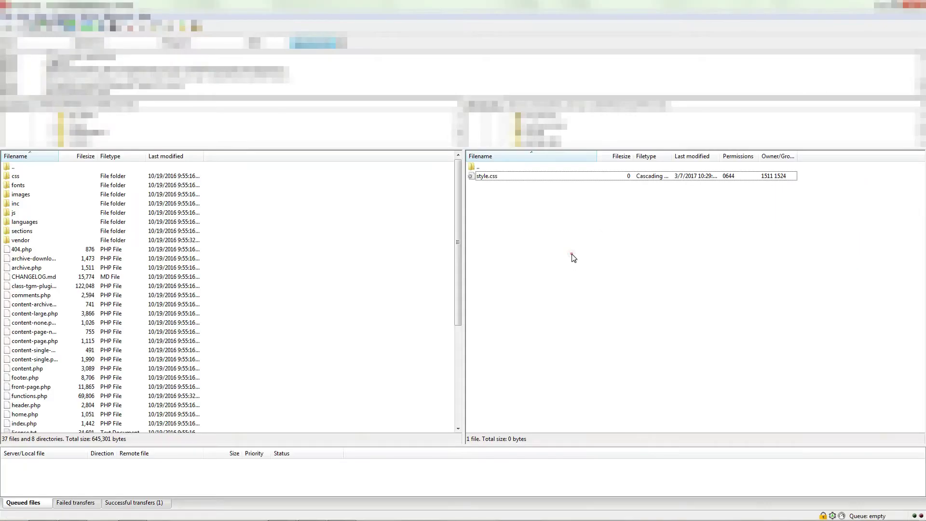
Create a new empty file named functions.php in the remote child theme folder.
right_click(570, 256)
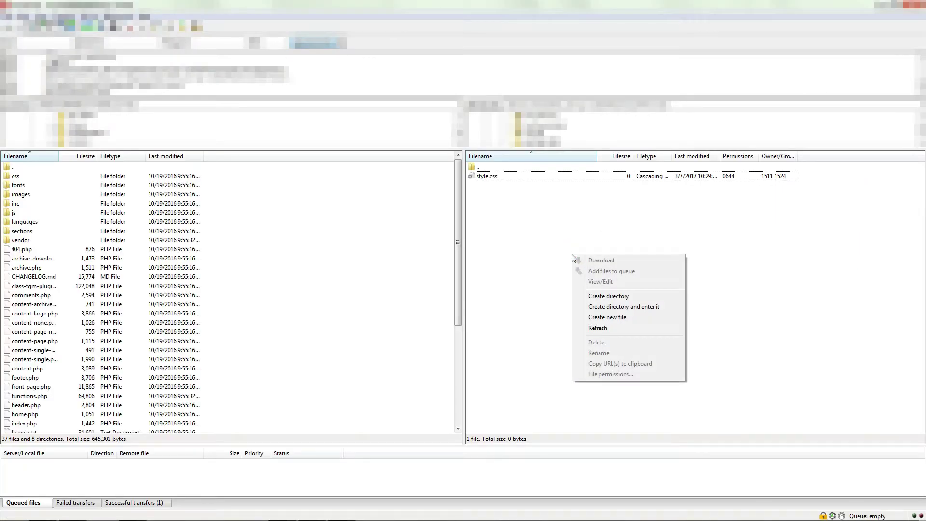
click(624, 316)
text(functions.php)
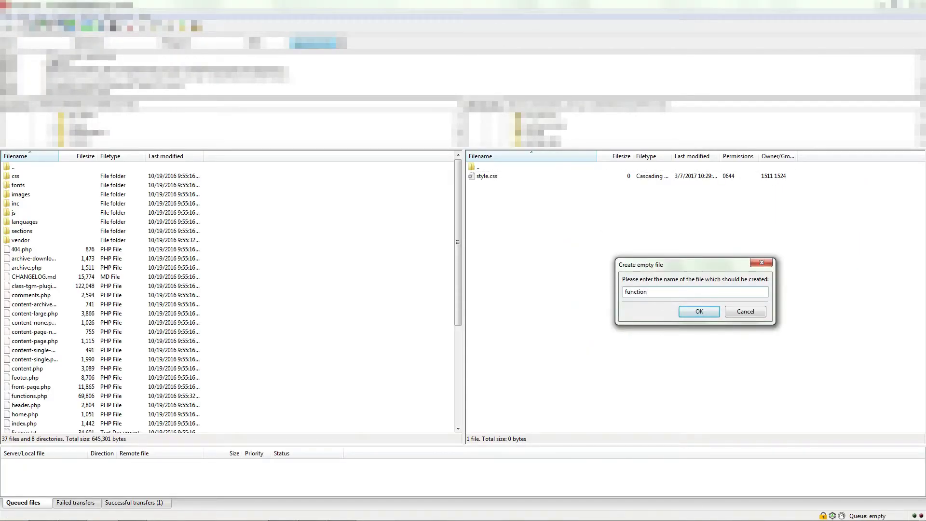
click(699, 312)
Paste the tutorial's parent-stylesheet loading code into functions.php, save, and finish editing.
right_click(506, 177)
click(533, 204)
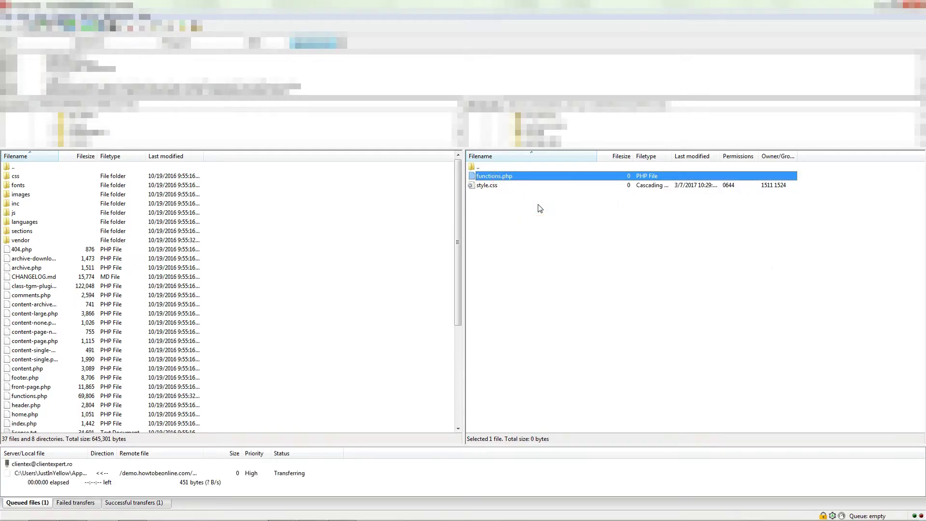
drag(351, 429, 333, 158)
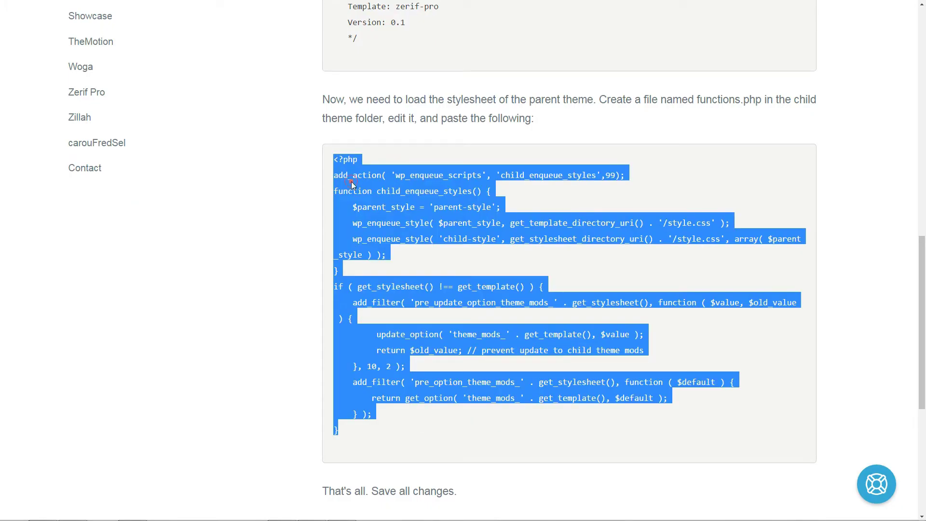
right_click(351, 185)
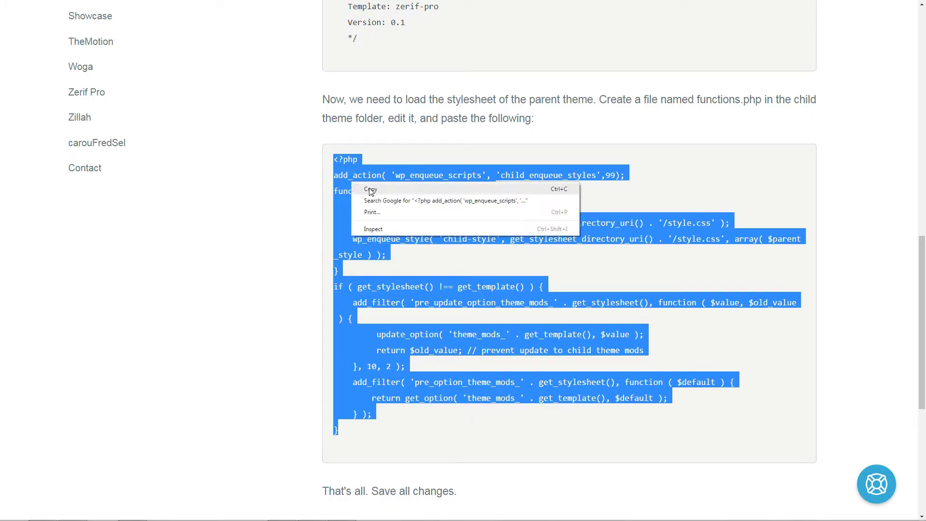
click(367, 189)
right_click(104, 57)
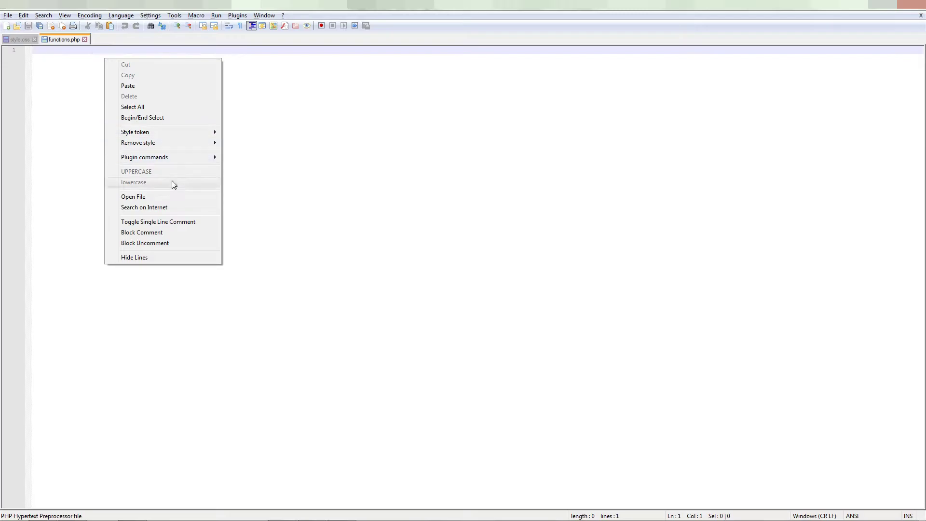
click(131, 85)
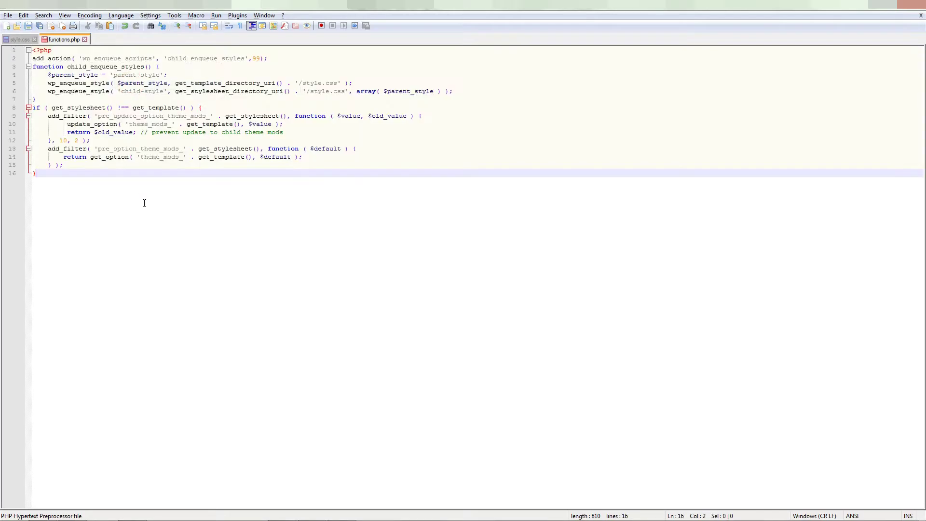
click(28, 27)
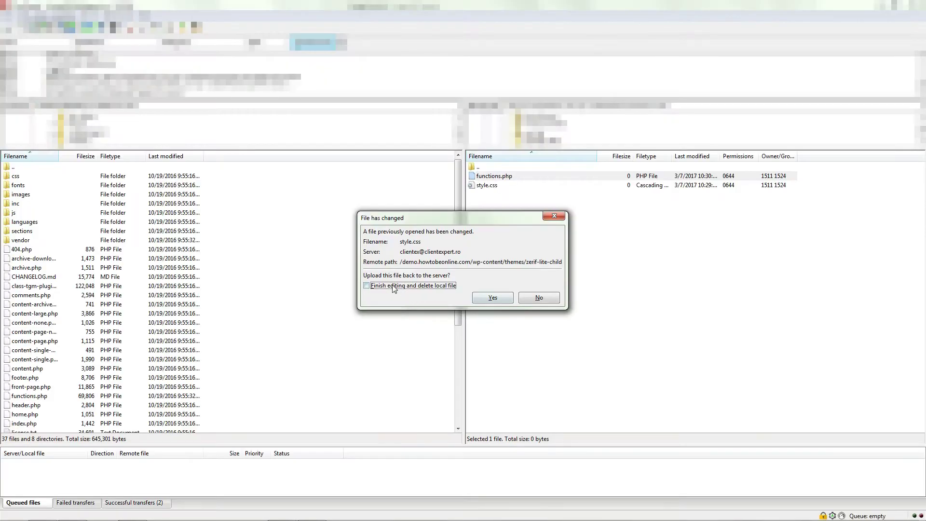
click(367, 285)
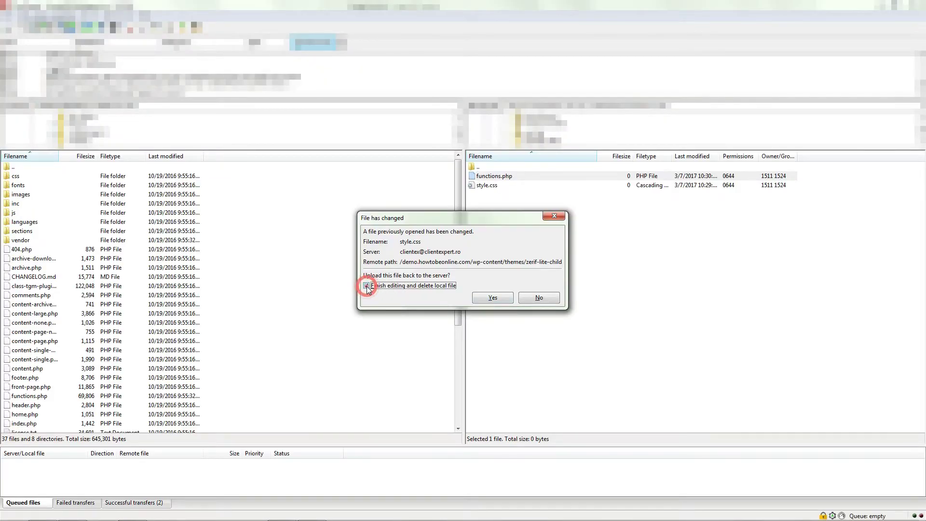
Upload the edited functions.php, then activate Zerif Lite Child on the Themes page.
click(491, 297)
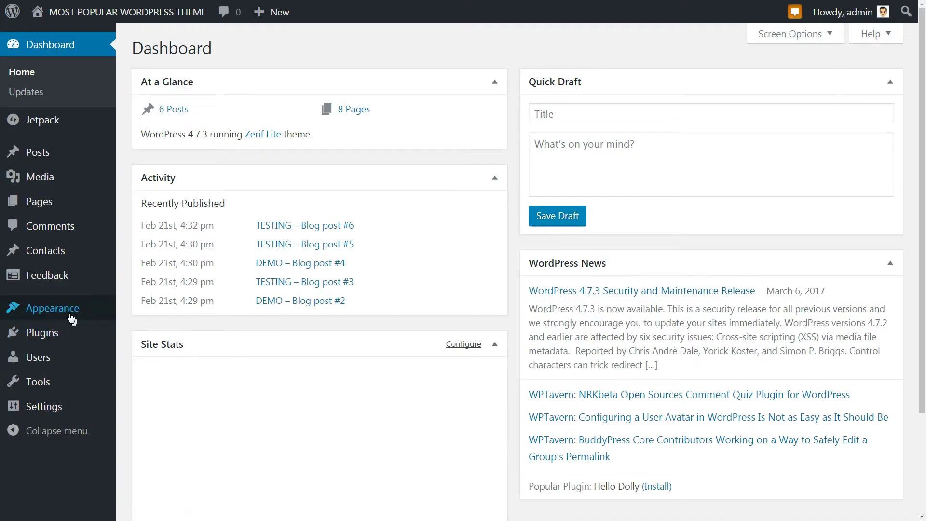
mouse_move(68, 314)
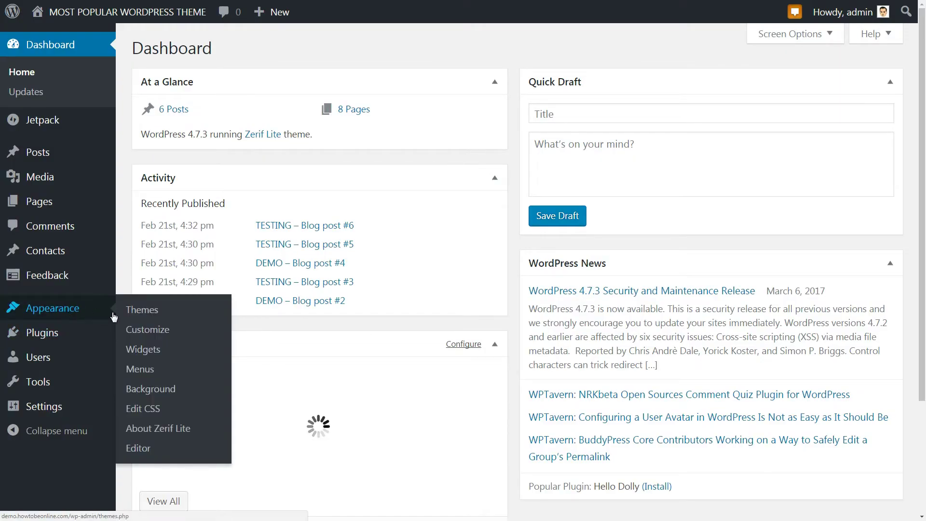
click(142, 310)
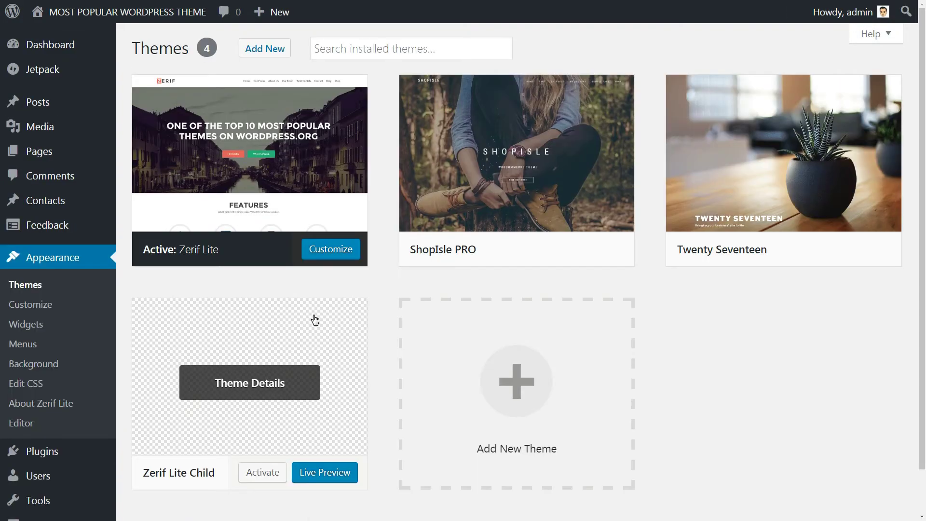
click(261, 475)
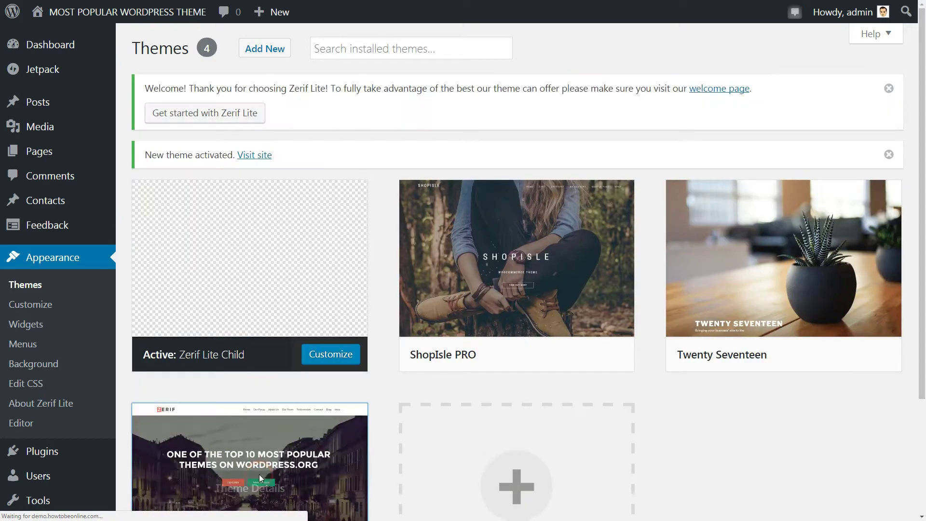
click(261, 478)
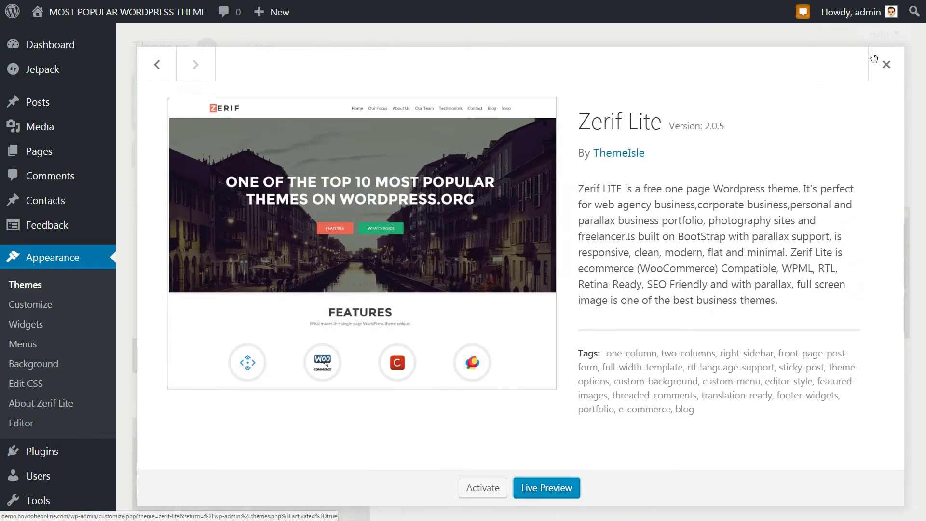
click(887, 64)
Search plugins for 'customizer export' and install the Customizer Export/Import plugin.
mouse_move(63, 408)
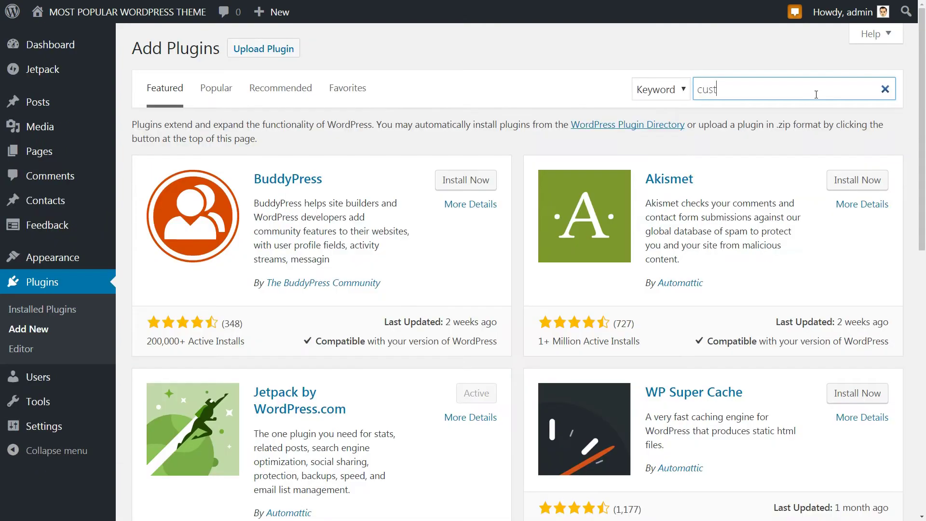
text(omizer export)
click(463, 162)
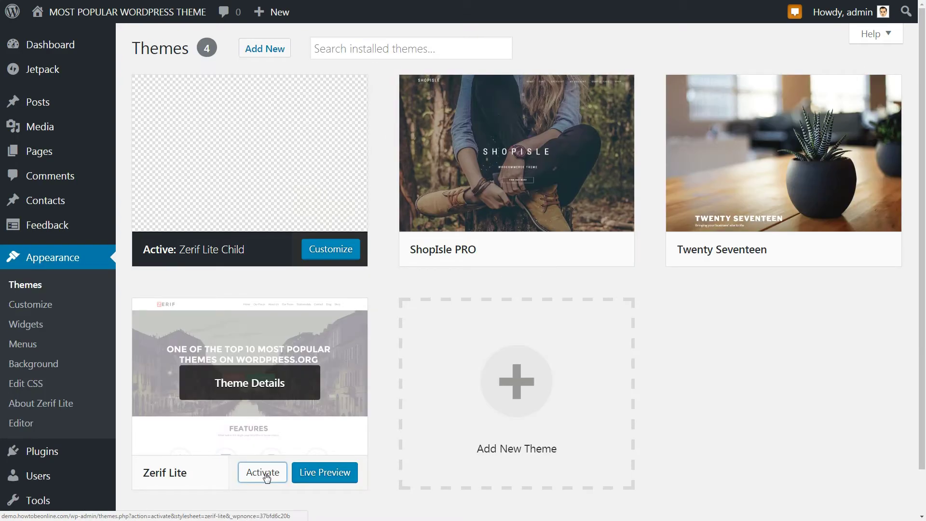
Reactivate Zerif Lite and export its customizer settings, saving zerif-lite-export.dat to disk.
click(265, 473)
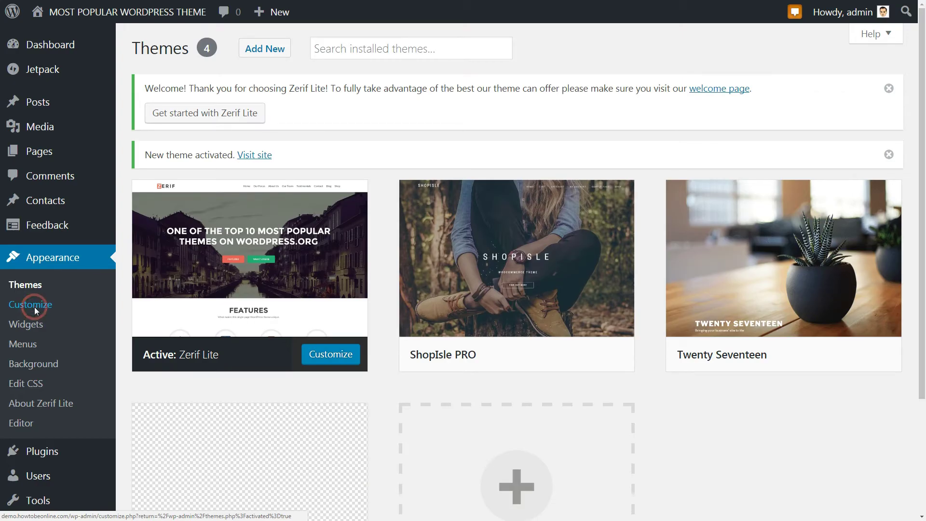
click(34, 306)
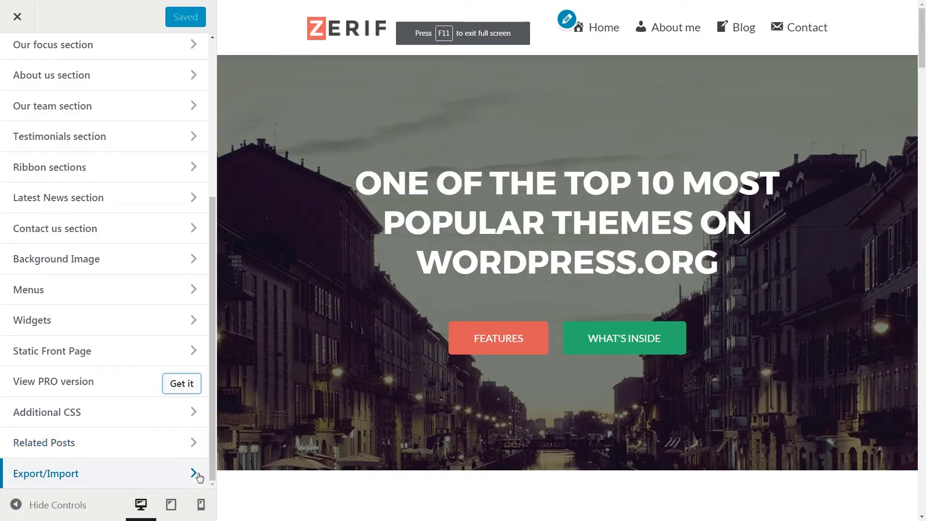
click(193, 471)
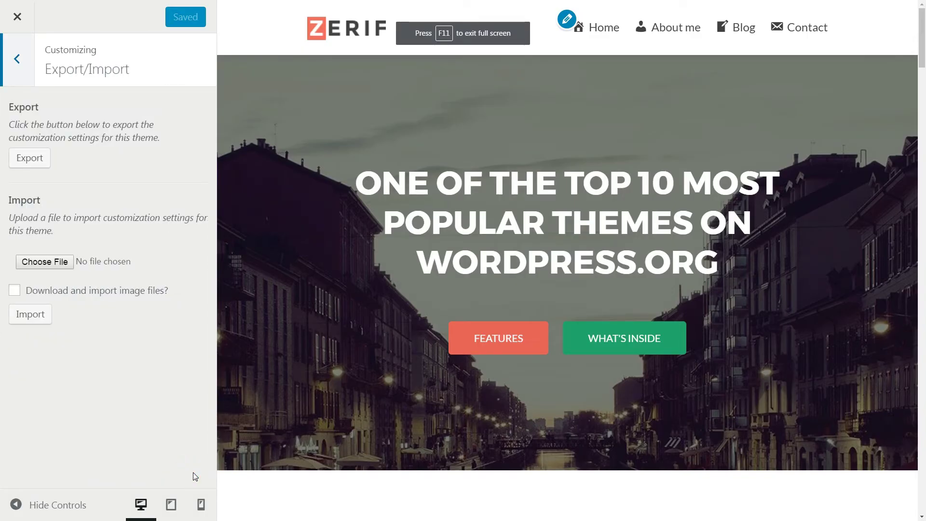
click(31, 158)
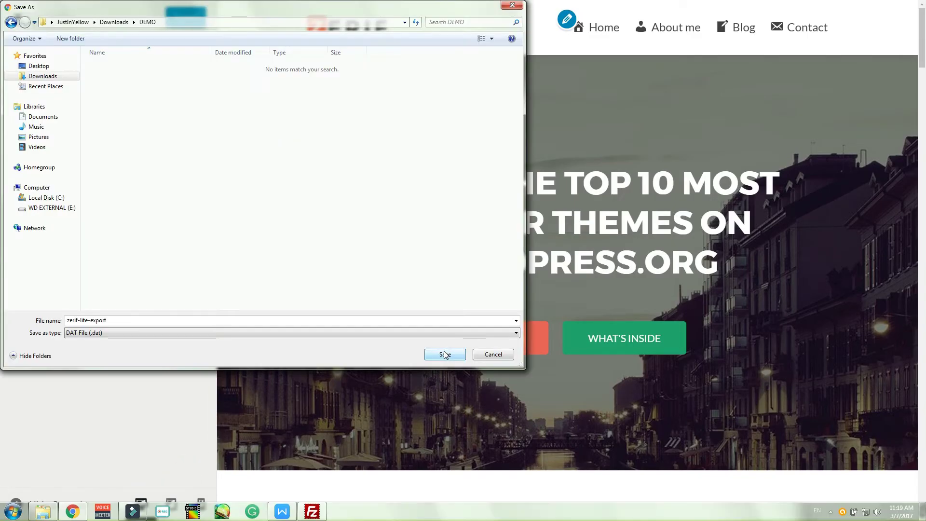
click(444, 354)
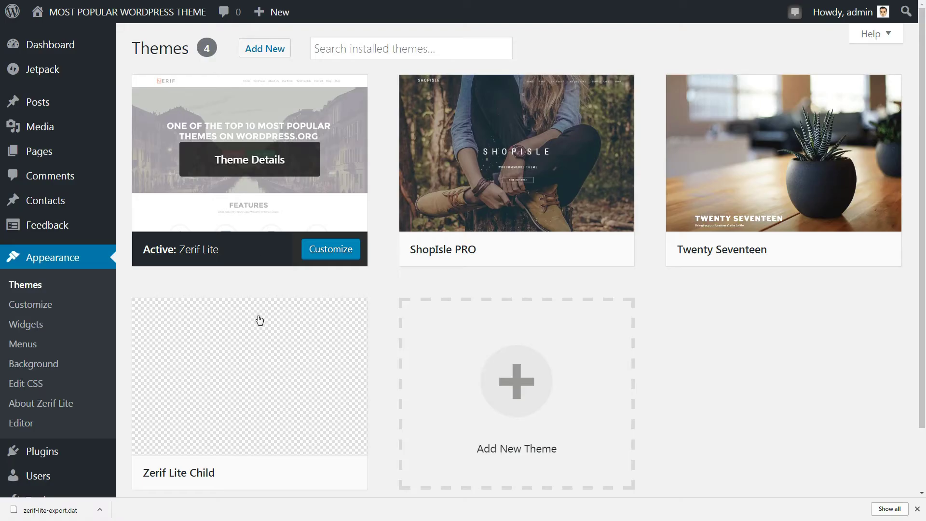
Activate Zerif Lite Child and go to the customizer's Export/Import section.
mouse_move(289, 440)
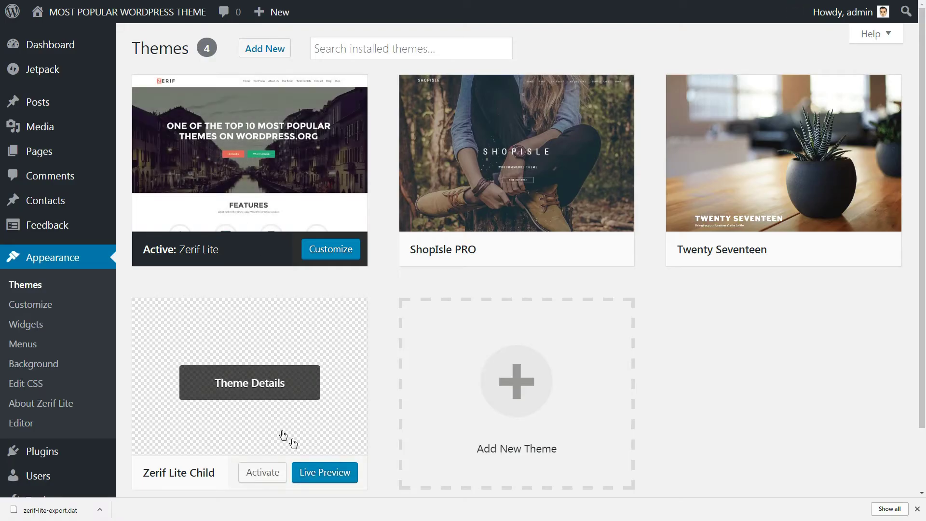
click(267, 474)
click(23, 304)
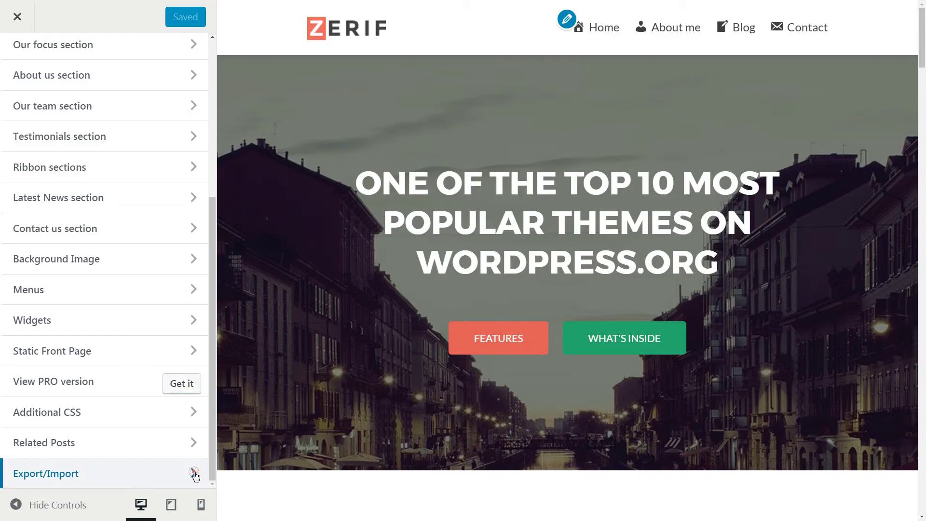
click(196, 473)
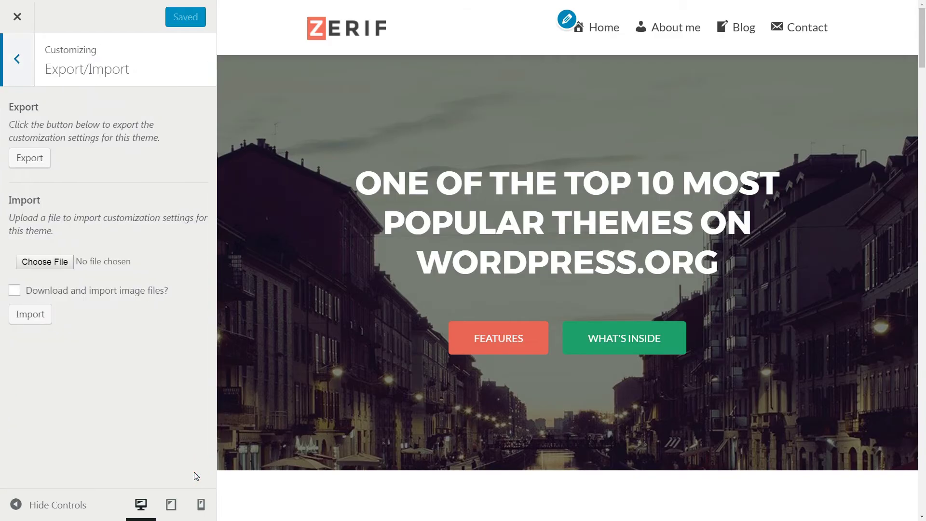
Import zerif-lite-export.dat with 'Download and import image files' ticked.
click(55, 264)
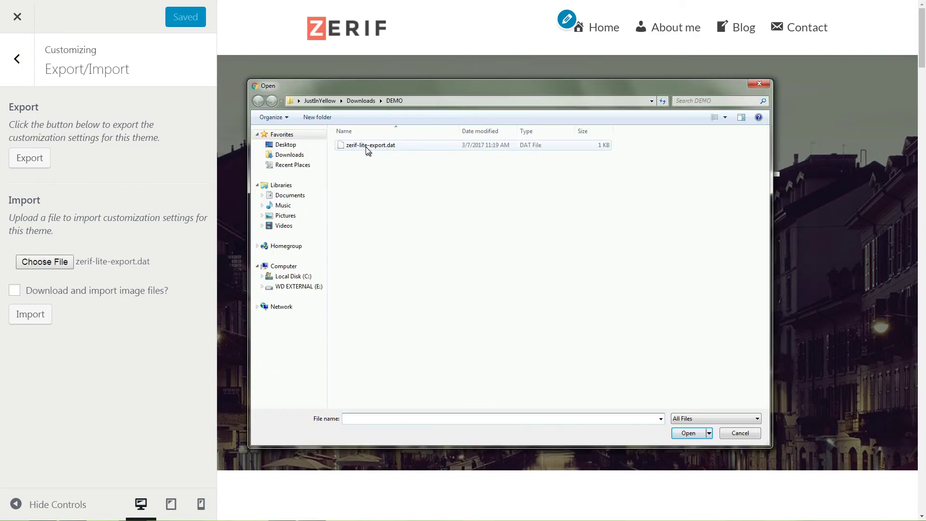
click(367, 146)
click(688, 432)
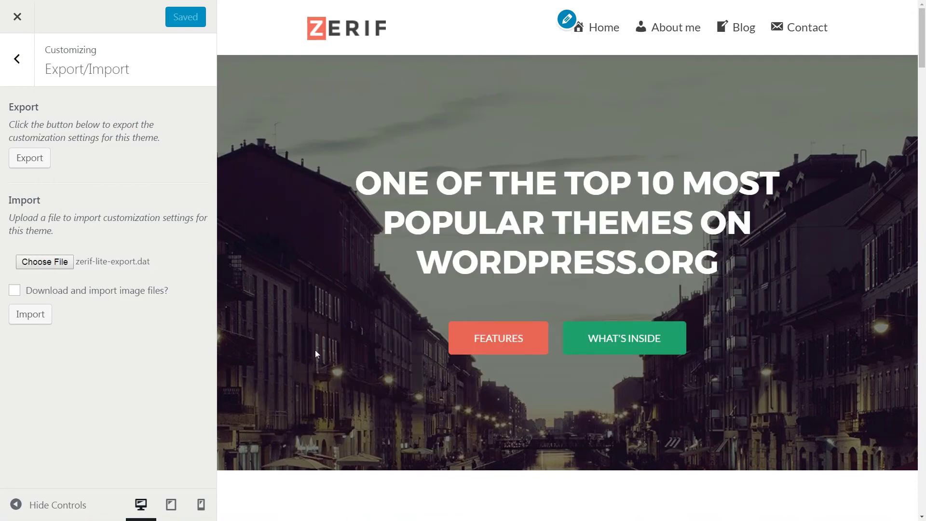
click(16, 290)
click(30, 313)
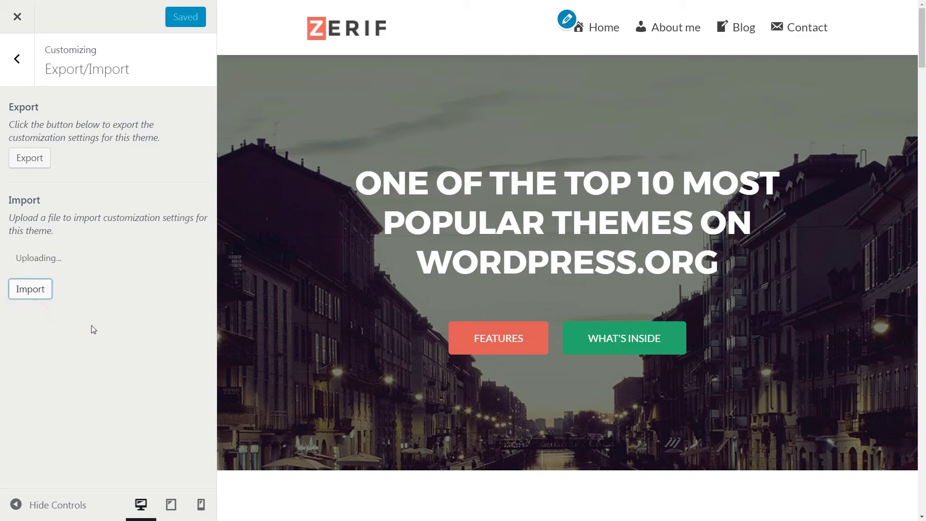